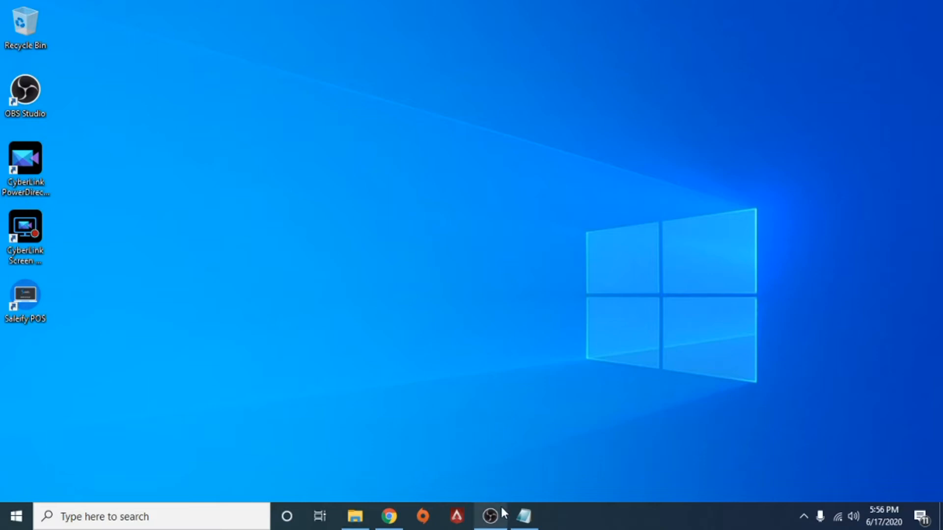
# Launch Saleify POS from its desktop shortcut to reach the Sign Up form
pyautogui.doubleClick(32, 296)
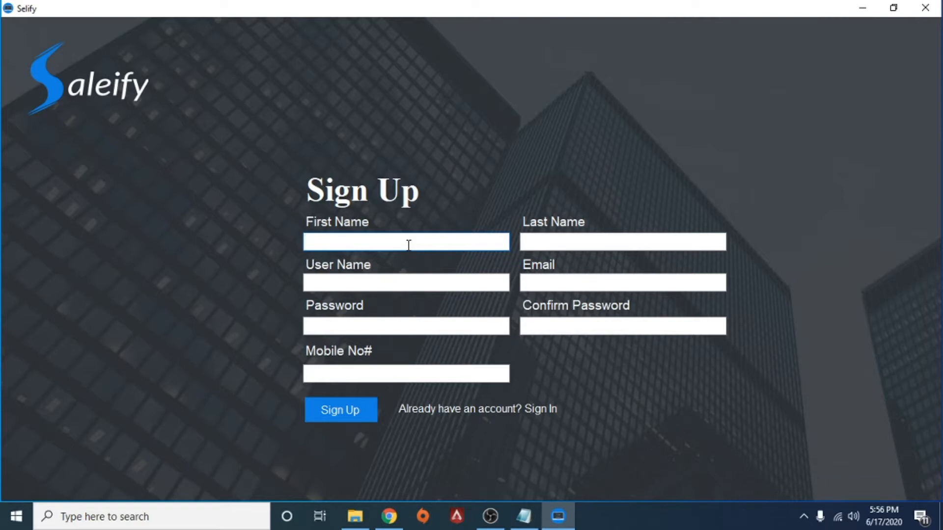
# Enter the owner's first name, last name and user name, fixing typos along the way
pyautogui.press('Tab')
pyautogui.press('BackSpace')
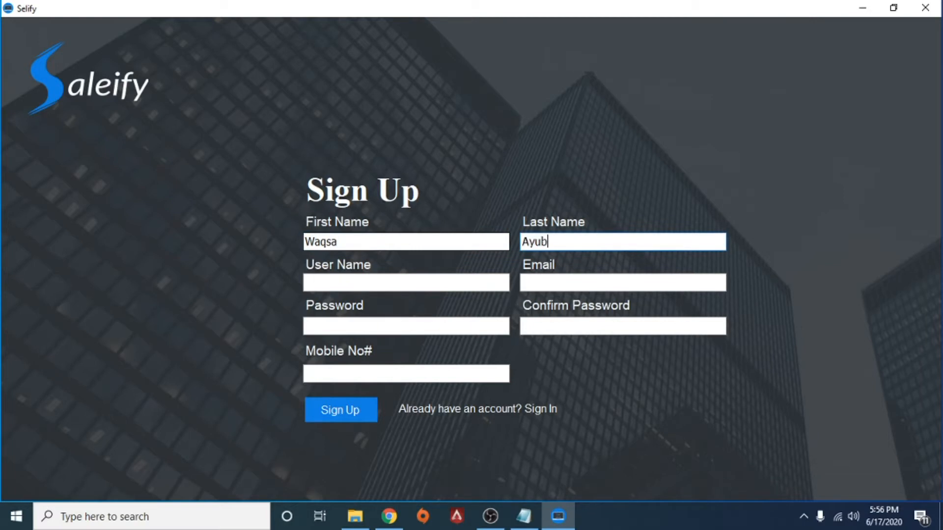
pyautogui.press('Tab')
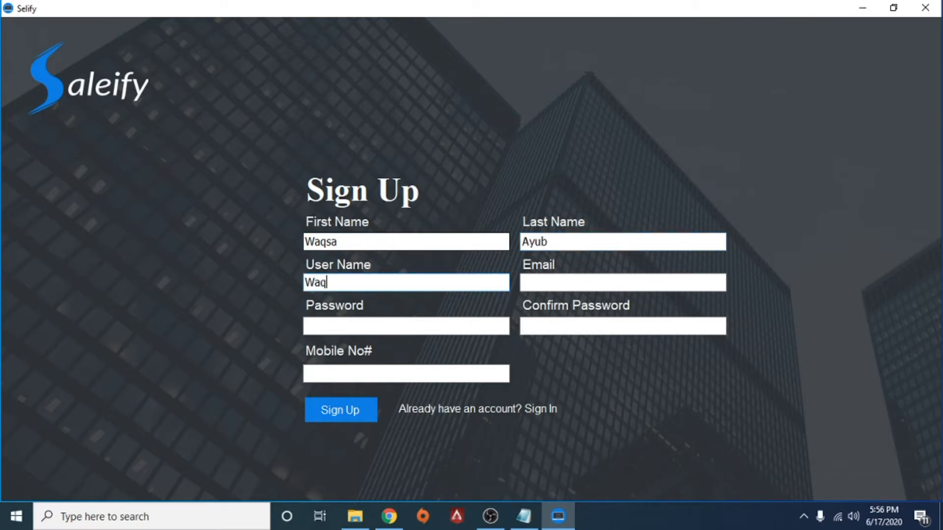
pyautogui.press('BackSpace')
pyautogui.press('BackSpace')
pyautogui.press('BackSpace')
pyautogui.press('BackSpace')
pyautogui.press('BackSpace')
pyautogui.press('Tab')
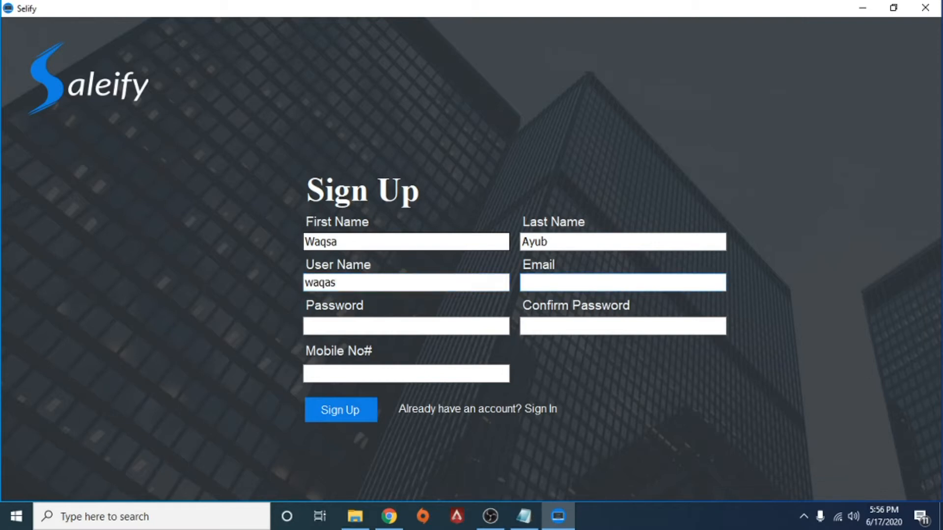
# Check the signed-in Google accounts in Chrome, then return to the sign-up form
pyautogui.click(389, 516)
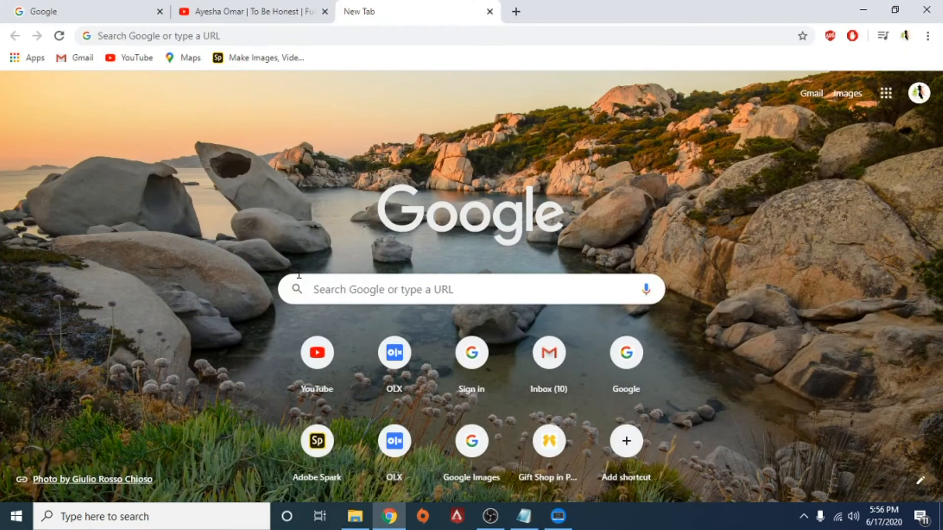
pyautogui.click(915, 96)
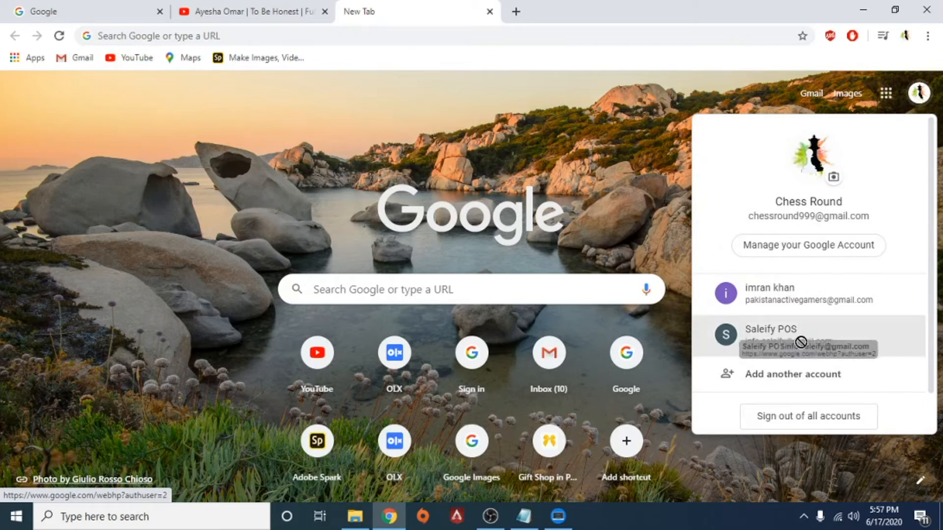
pyautogui.click(595, 149)
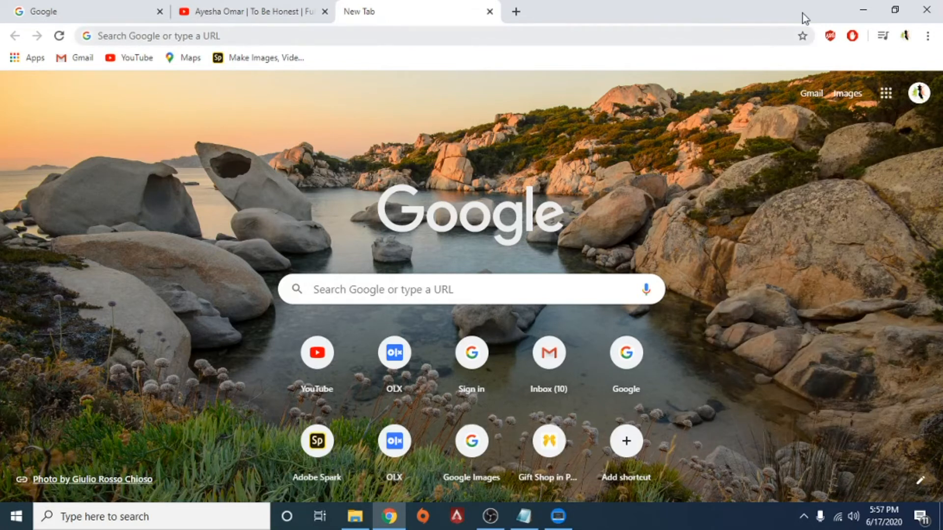
pyautogui.click(863, 9)
pyautogui.click(372, 325)
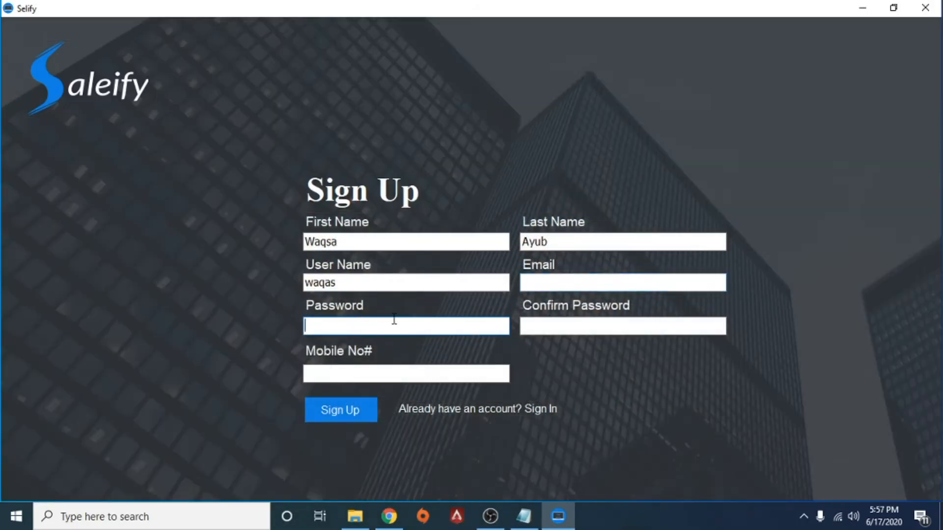
# Enter the owner's e-mail address and a matching password and confirmation
pyautogui.click(559, 283)
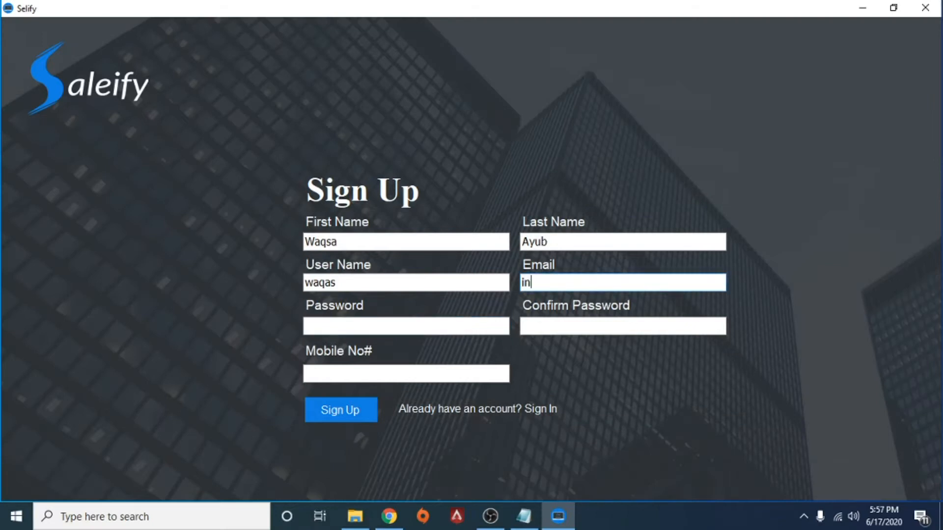
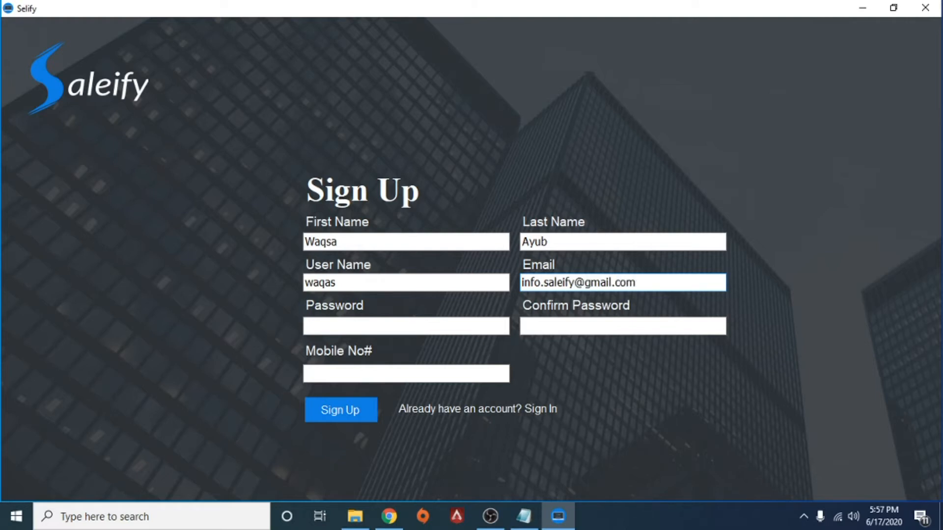
pyautogui.click(381, 329)
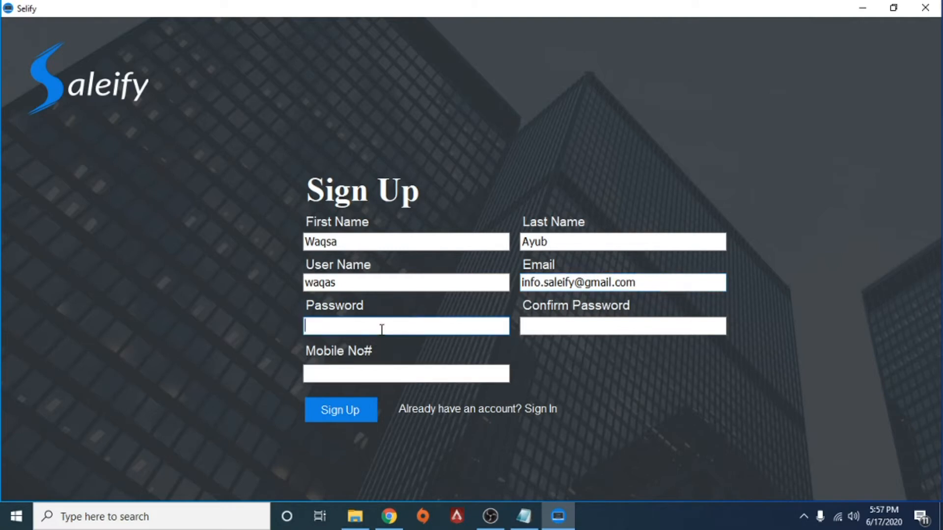
pyautogui.write('12345')
pyautogui.press('Tab')
pyautogui.write('1234')
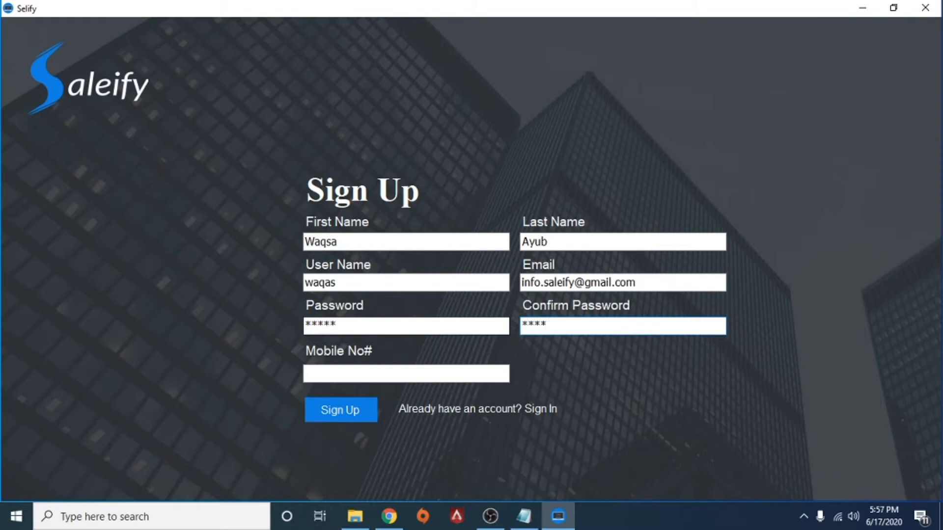
pyautogui.press('BackSpace')
pyautogui.press('BackSpace')
pyautogui.press('BackSpace')
pyautogui.press('BackSpace')
pyautogui.write('12345')
# Add the owner's mobile number and submit the Sign Up form
pyautogui.click(360, 376)
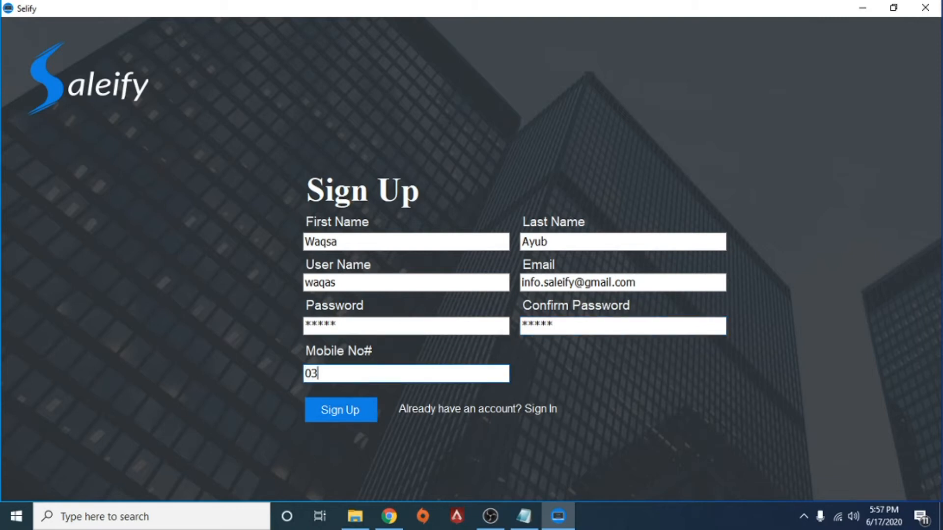
pyautogui.click(344, 417)
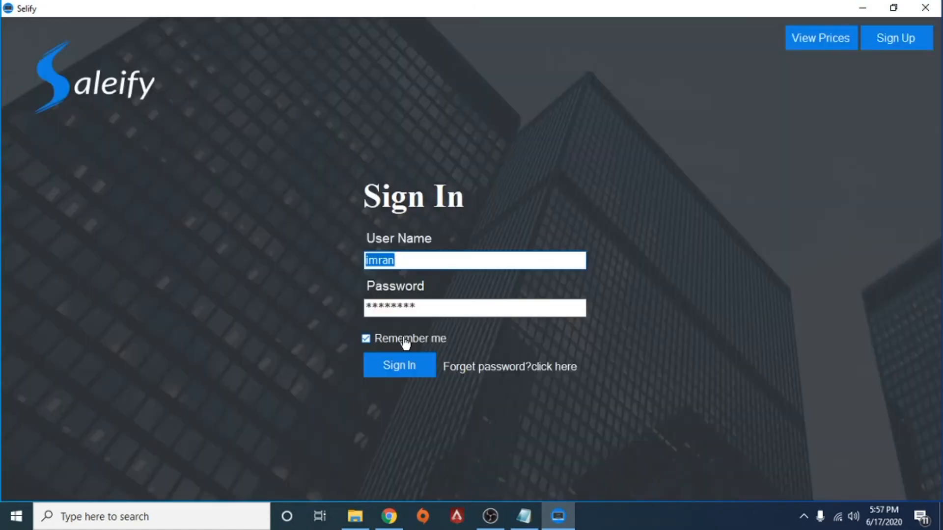
# Sign in with the new user name and password, Remember me ticked, then go to Shop
pyautogui.click(406, 343)
pyautogui.write('waqas')
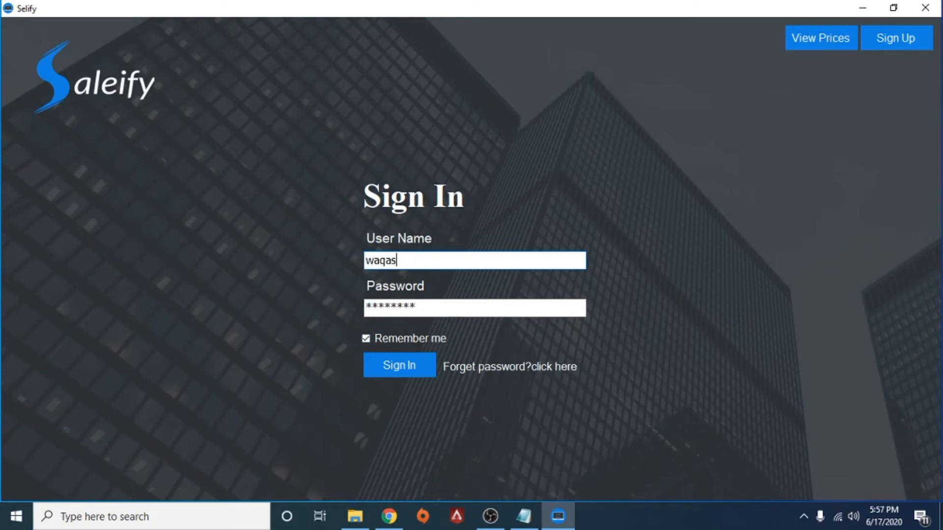
pyautogui.press('Tab')
pyautogui.write('*****')
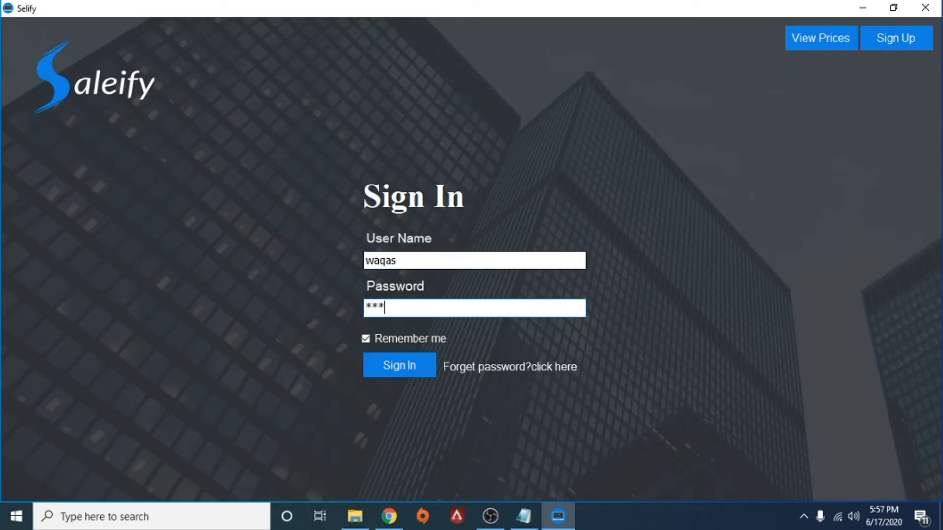
pyautogui.click(366, 340)
pyautogui.click(366, 340)
pyautogui.click(397, 378)
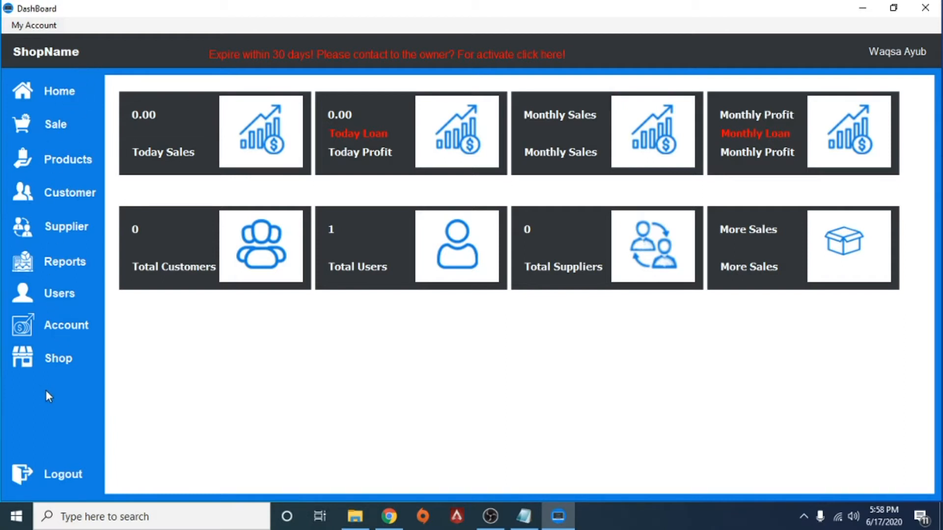
pyautogui.click(60, 364)
# Name the shop 'Saleify' and enter the shop's phone number
pyautogui.click(250, 150)
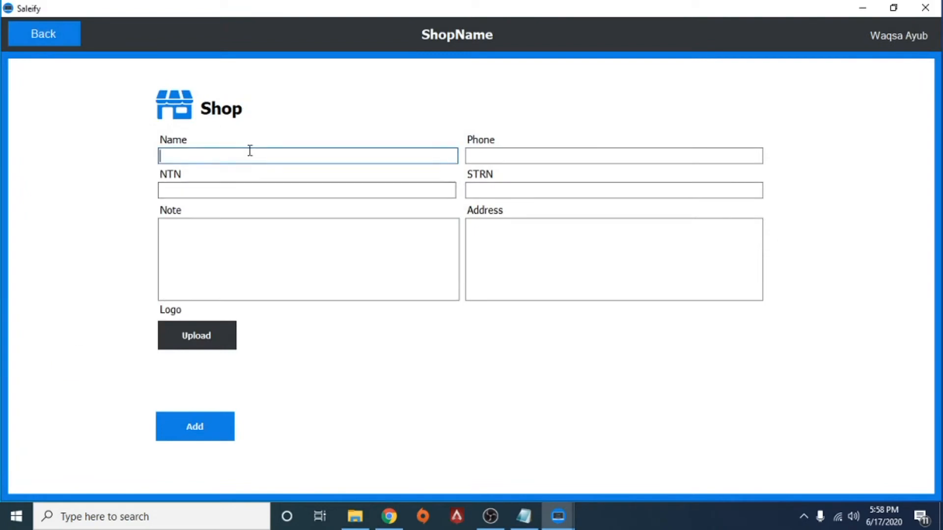
pyautogui.write('Sak')
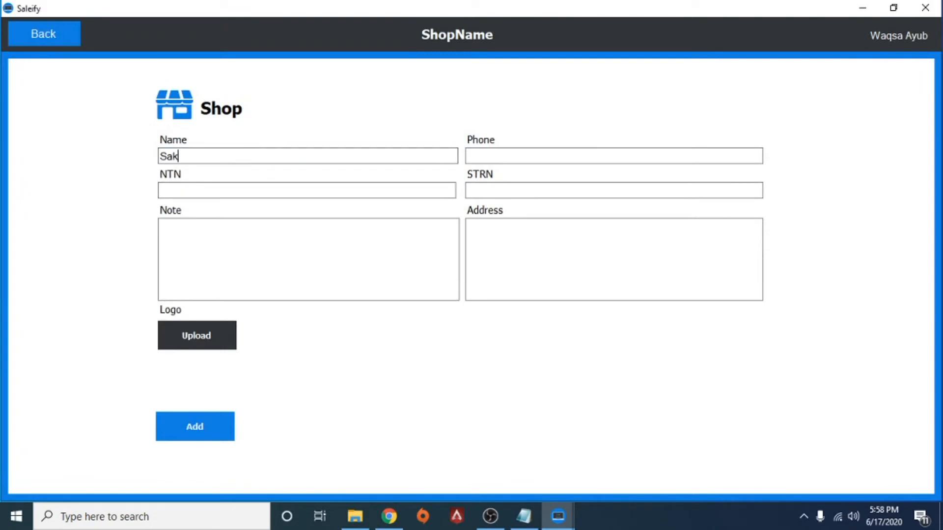
pyautogui.write('er')
pyautogui.press('BackSpace')
pyautogui.press('BackSpace')
pyautogui.press('BackSpace')
pyautogui.write('leify')
pyautogui.press('Tab')
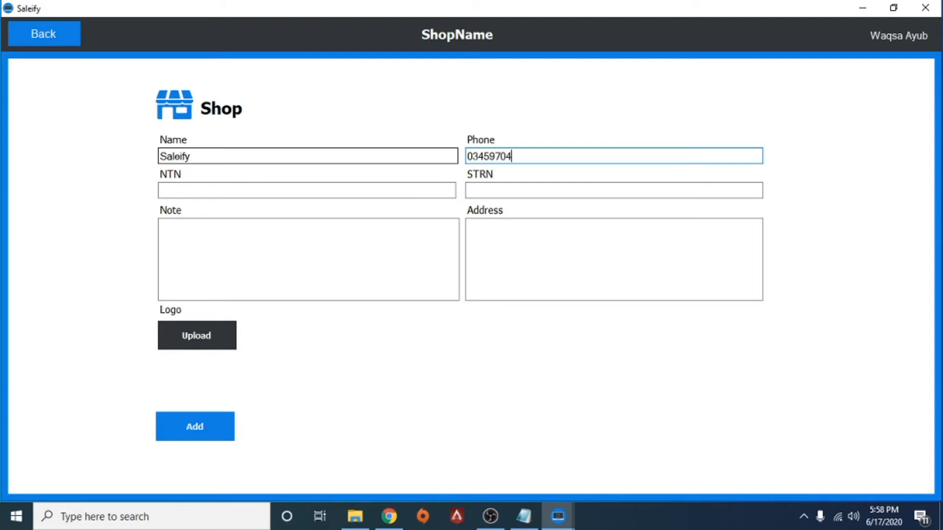
pyautogui.press('Tab')
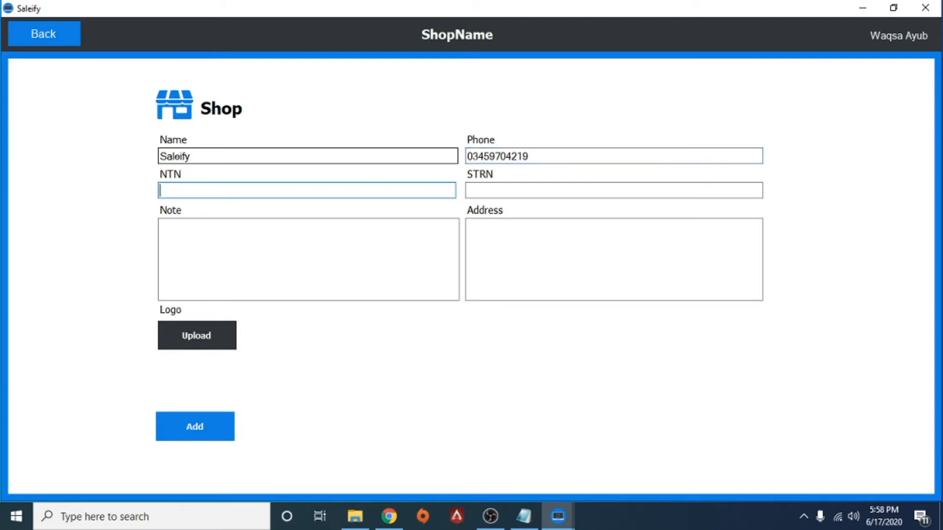
# Fill in the shop's NTN and STRN tax numbers
pyautogui.write('123')
pyautogui.press('BackSpace')
pyautogui.press('BackSpace')
pyautogui.write('1')
pyautogui.press('BackSpace')
pyautogui.write('6010')
pyautogui.press('BackSpace')
pyautogui.press('BackSpace')
pyautogui.press('BackSpace')
pyautogui.write('101')
pyautogui.press('Tab')
pyautogui.write('9978')
pyautogui.press('BackSpace')
pyautogui.press('BackSpace')
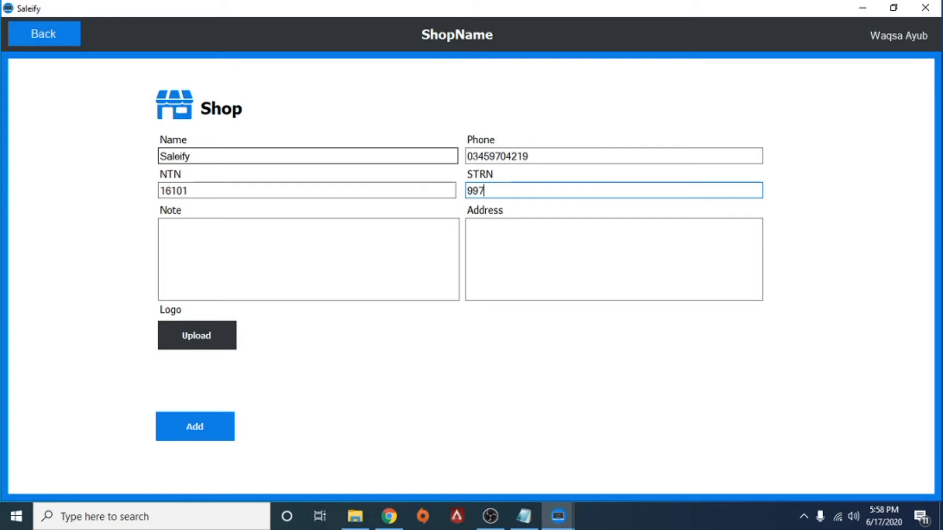
pyautogui.write('79822')
# Set the receipt note to 'Thanks for shoping' and enter the shop's address
pyautogui.click(263, 248)
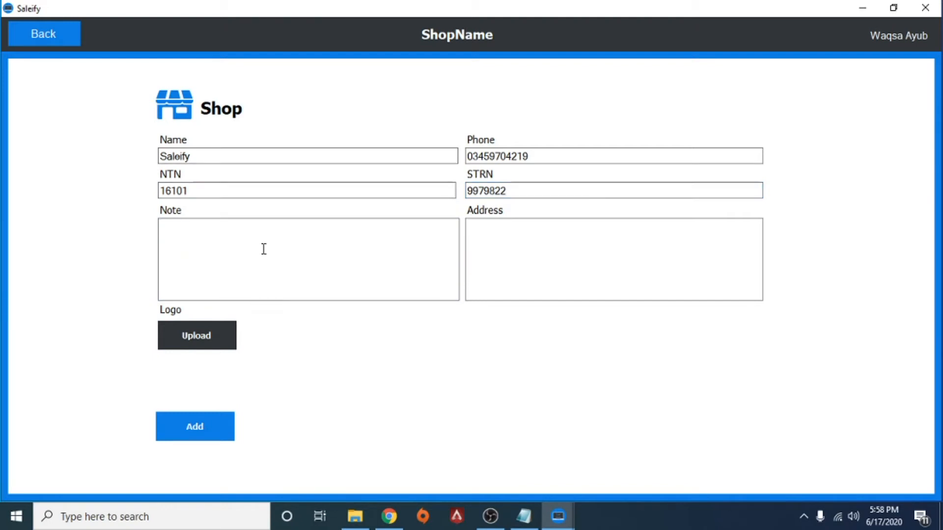
pyautogui.write('t')
pyautogui.press('BackSpace')
pyautogui.write('Thanks ')
pyautogui.write('for sho')
pyautogui.write('pon')
pyautogui.press('BackSpace')
pyautogui.press('BackSpace')
pyautogui.write('ing with')
pyautogui.press('BackSpace')
pyautogui.press('BackSpace')
pyautogui.press('BackSpace')
pyautogui.press('BackSpace')
pyautogui.press('BackSpace')
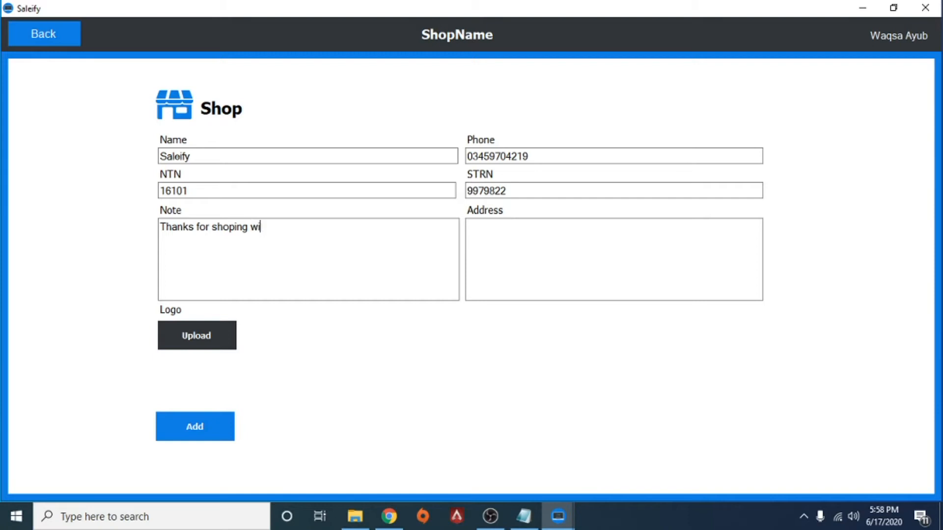
pyautogui.click(513, 232)
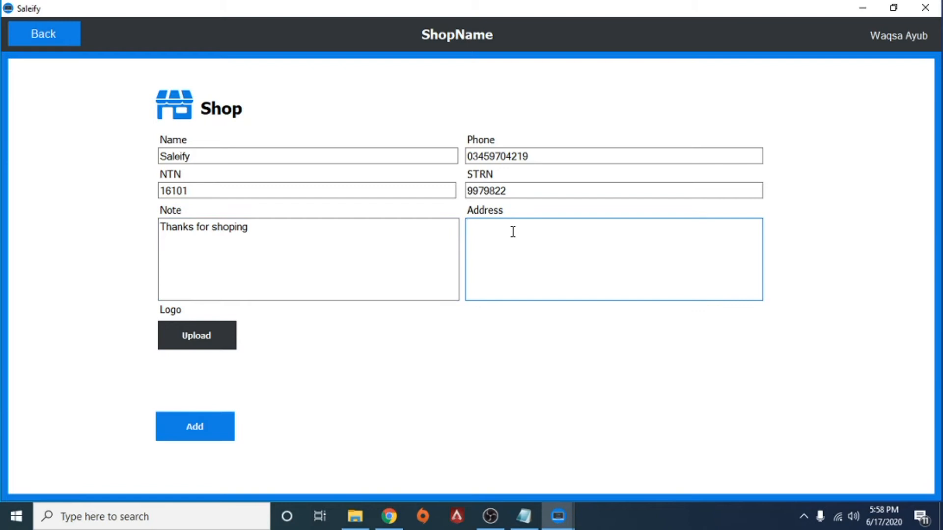
pyautogui.write('I8/3 islamabad')
# Upload 'WhatsApp Image 2020-06-16 at 9.45.48 PM' from Downloads as the shop logo
pyautogui.click(229, 349)
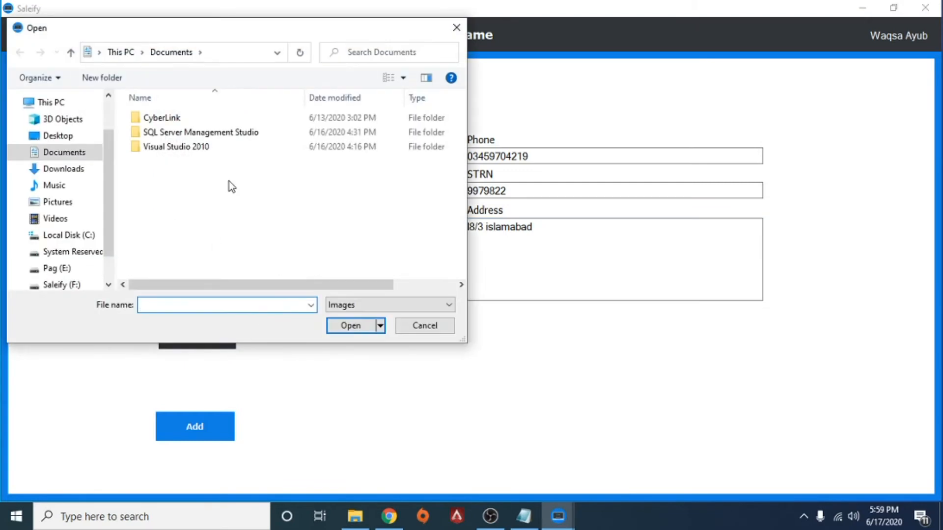
pyautogui.scroll(-1, 106, 185)
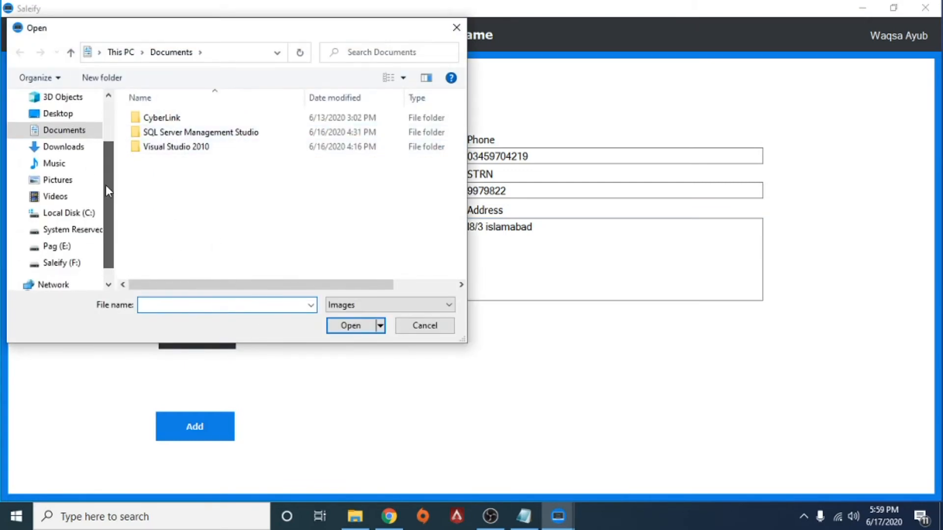
pyautogui.click(64, 147)
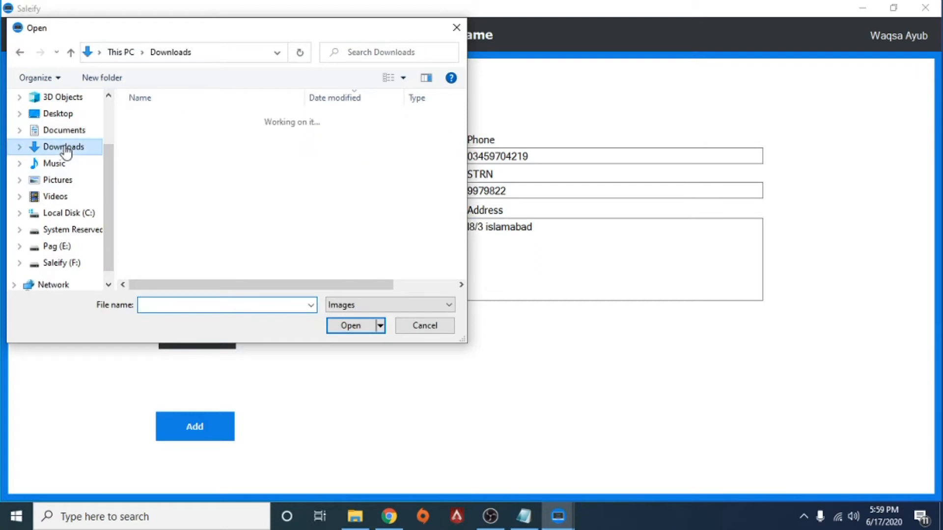
pyautogui.click(185, 138)
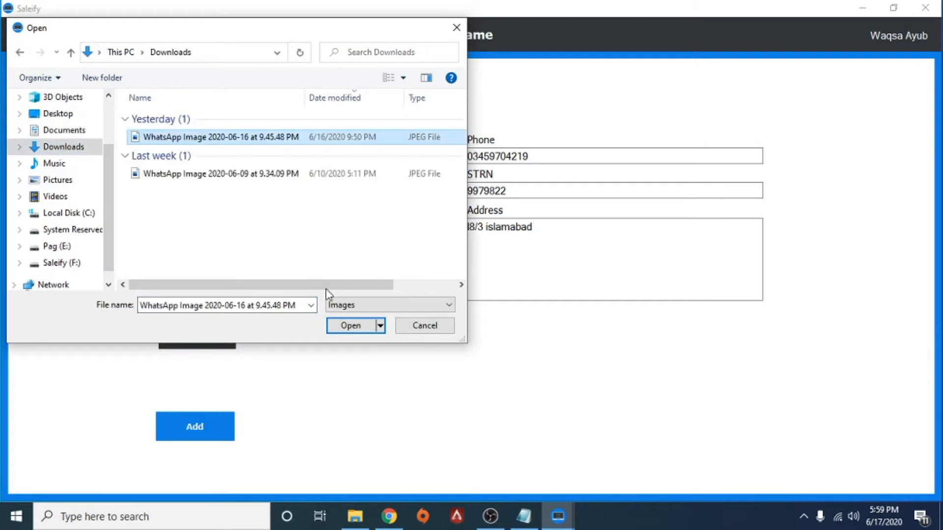
pyautogui.click(350, 326)
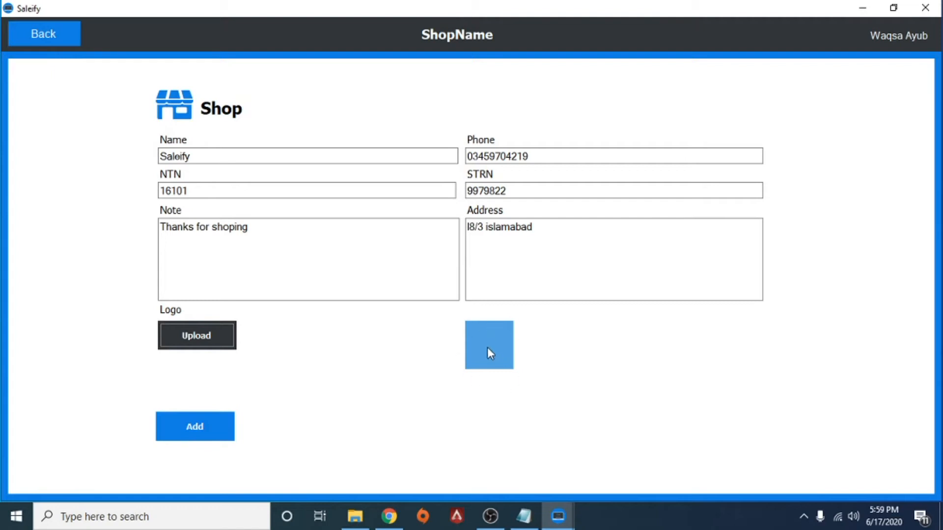
# Add the completed shop record with its logo, returning to the DashBoard
pyautogui.click(205, 438)
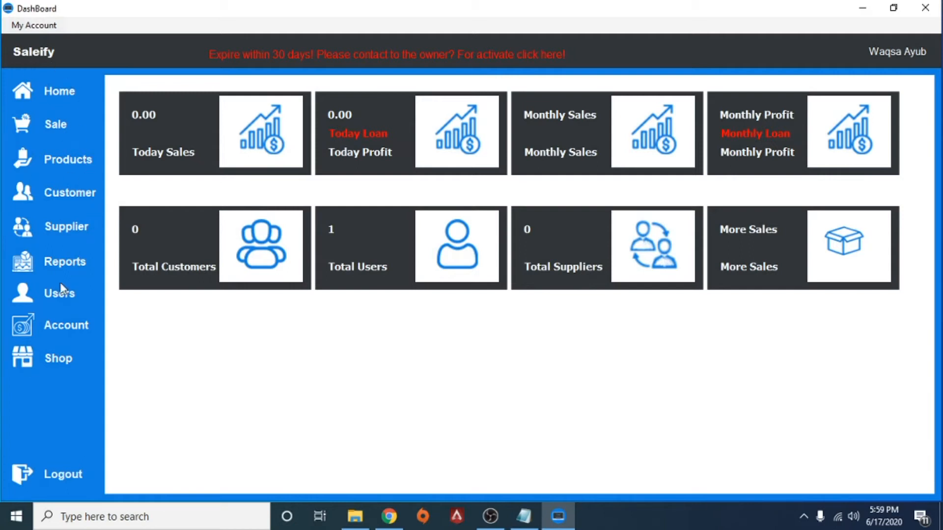
# Go to the Users page showing the single active Super Admin account
pyautogui.click(62, 364)
pyautogui.click(65, 297)
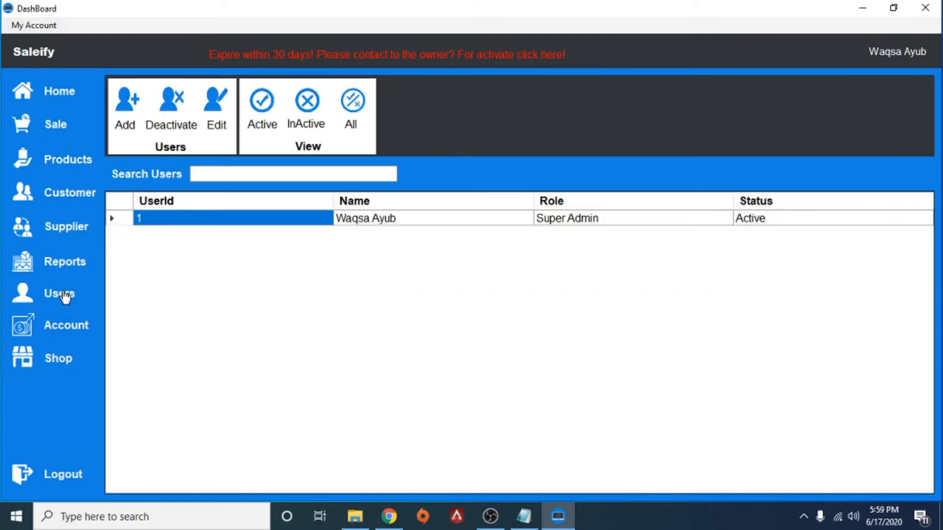
# Start a new user and enter the employee's full name and user name
pyautogui.click(133, 104)
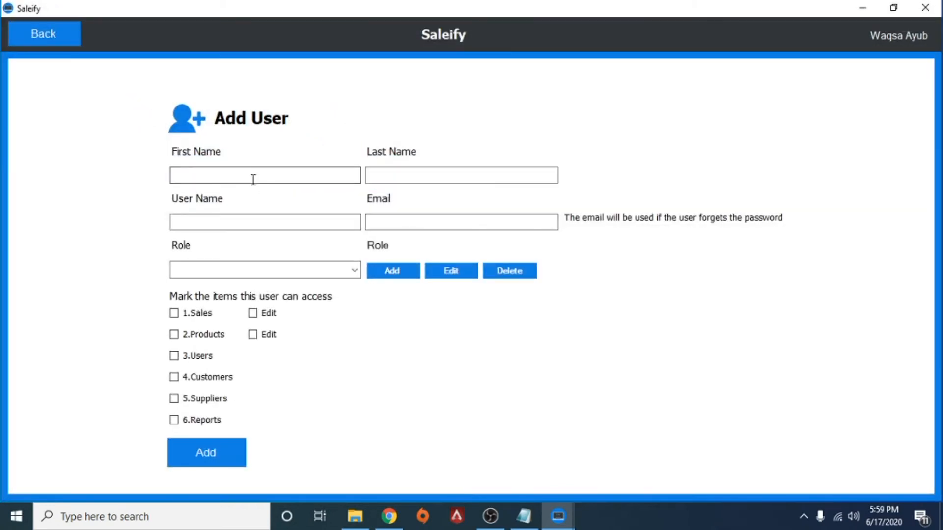
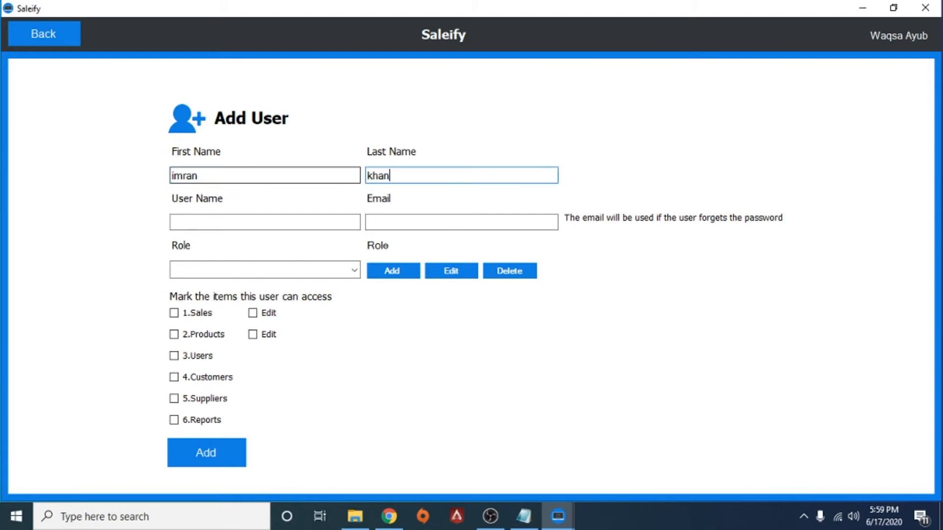
pyautogui.click(172, 222)
pyautogui.write('imran')
pyautogui.click(367, 223)
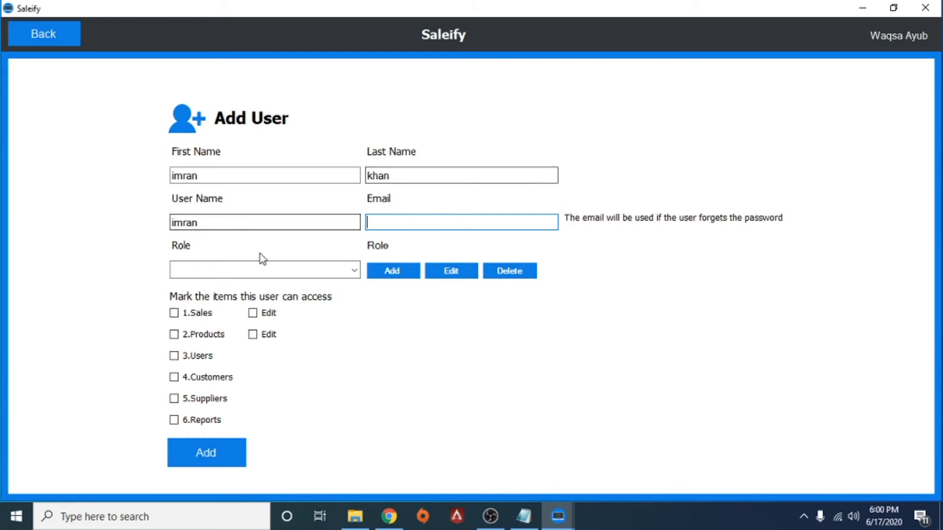
# Assign the Employee role with Sales access and Edit permission, then save the user
pyautogui.click(354, 272)
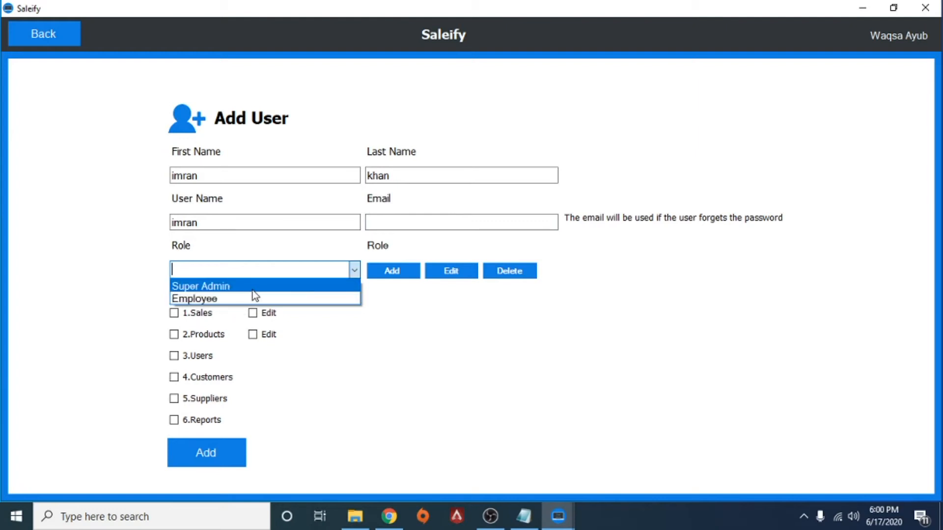
pyautogui.click(247, 299)
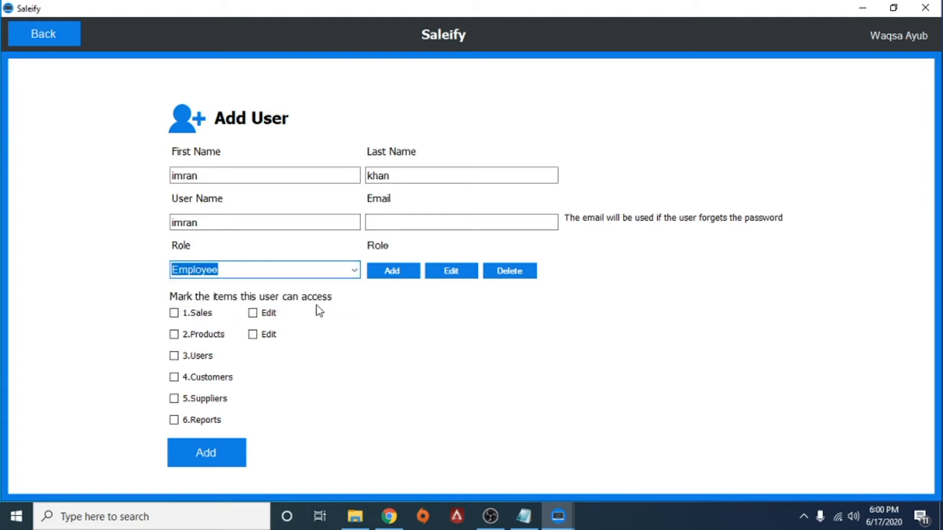
pyautogui.click(174, 314)
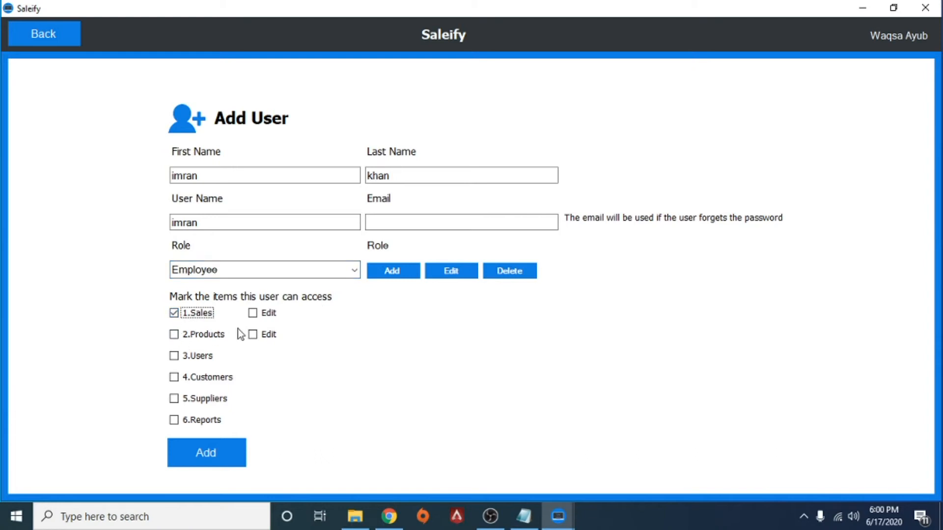
pyautogui.click(253, 313)
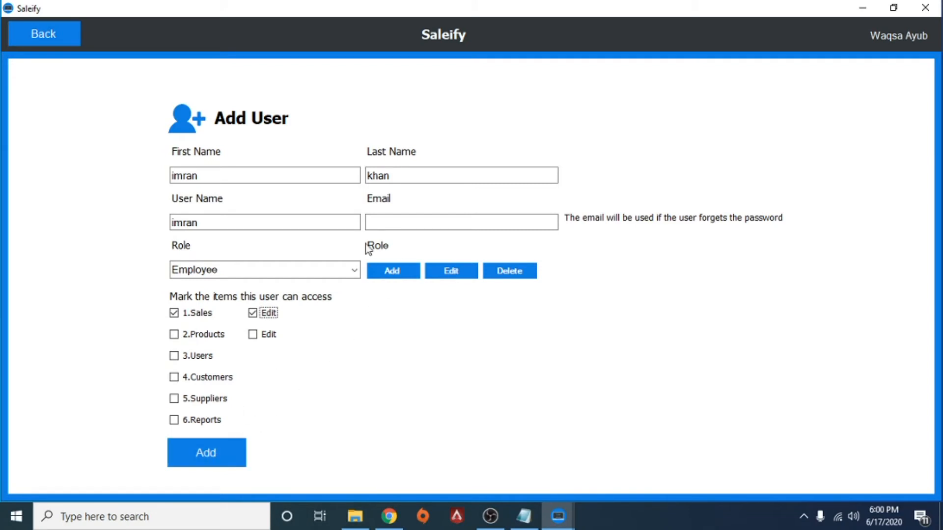
pyautogui.click(353, 270)
pyautogui.click(355, 273)
pyautogui.click(397, 273)
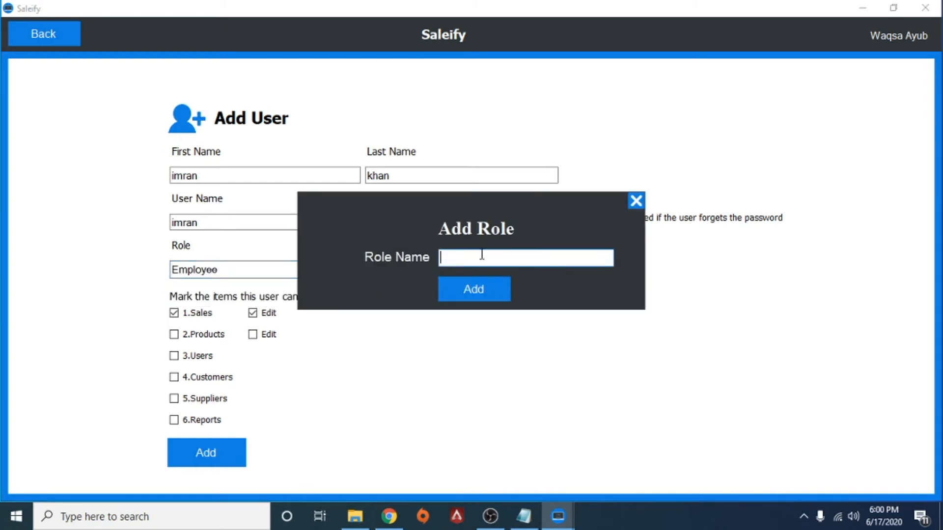
pyautogui.click(636, 201)
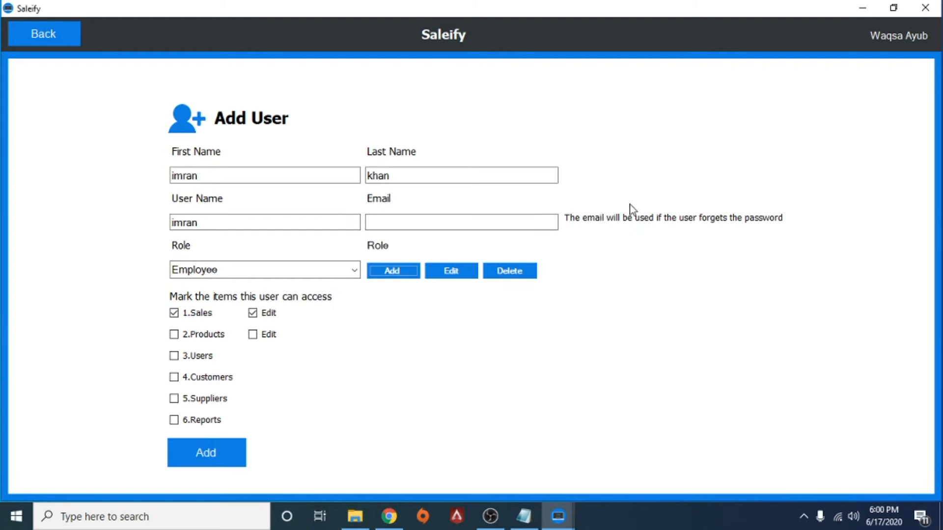
pyautogui.click(216, 452)
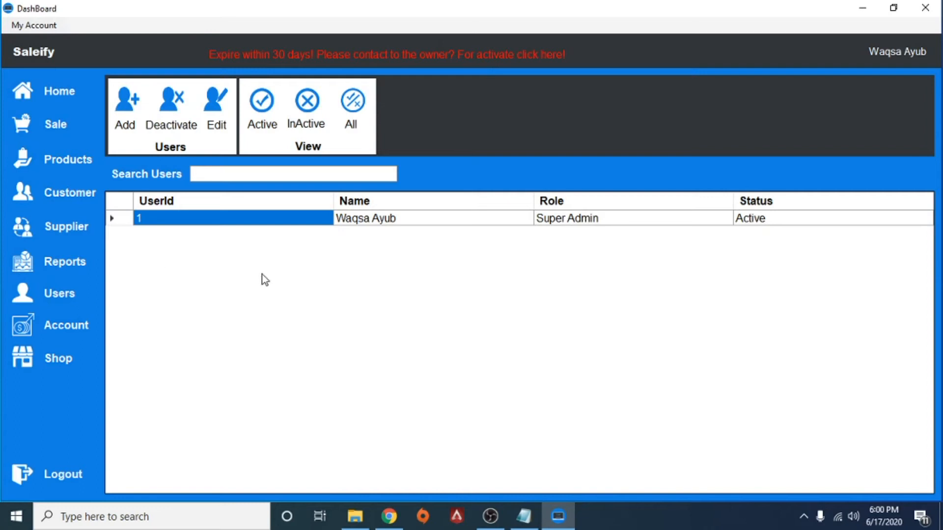
# Reload the Users list to show the new employee beside the Super Admin
pyautogui.click(76, 295)
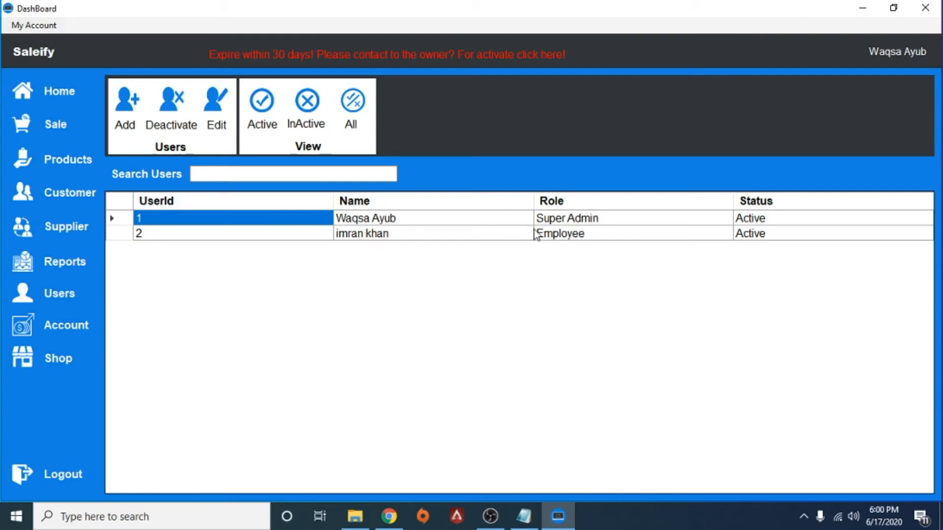
pyautogui.click(191, 235)
pyautogui.click(128, 114)
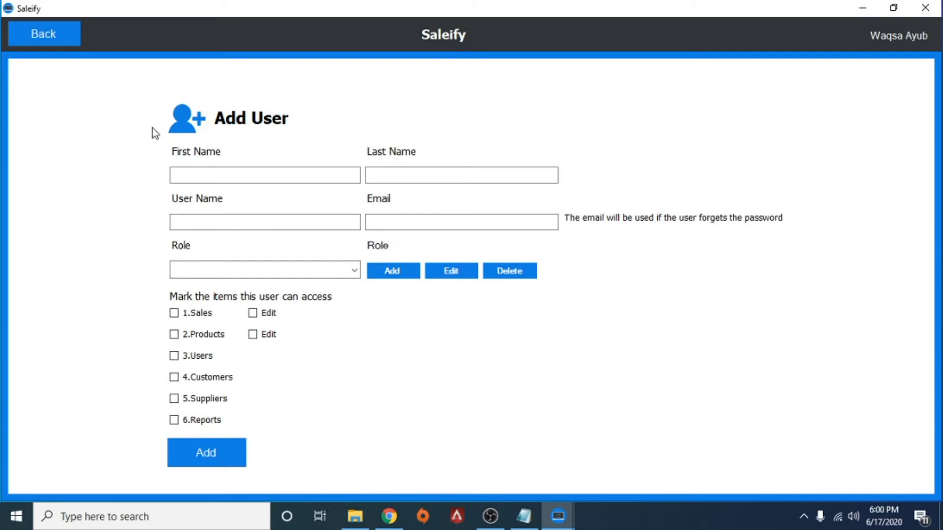
pyautogui.click(69, 42)
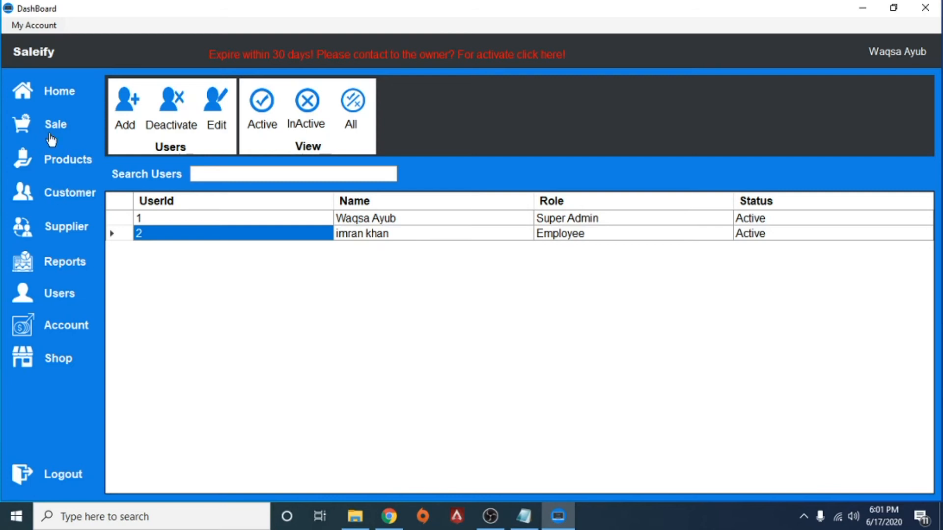
# Check that the home dashboard shows 2 total users, then go to the empty Sales list
pyautogui.click(64, 95)
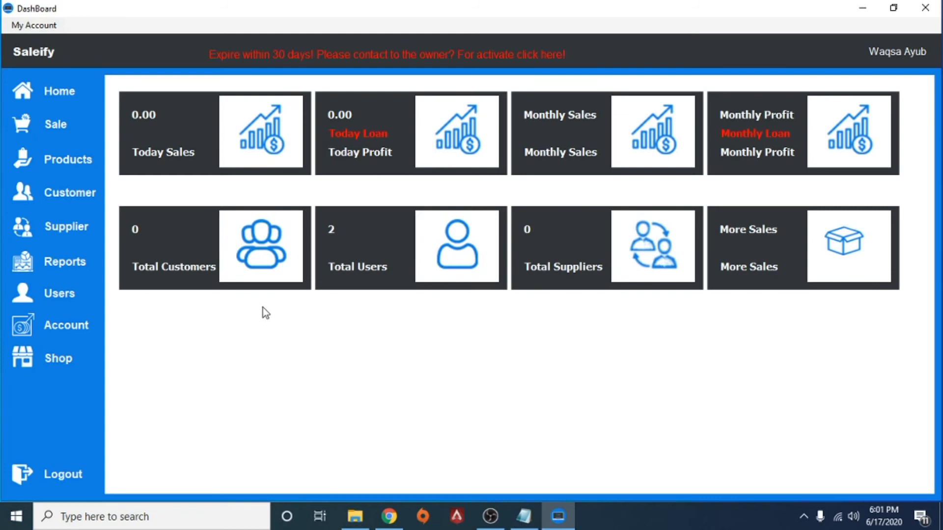
pyautogui.click(53, 136)
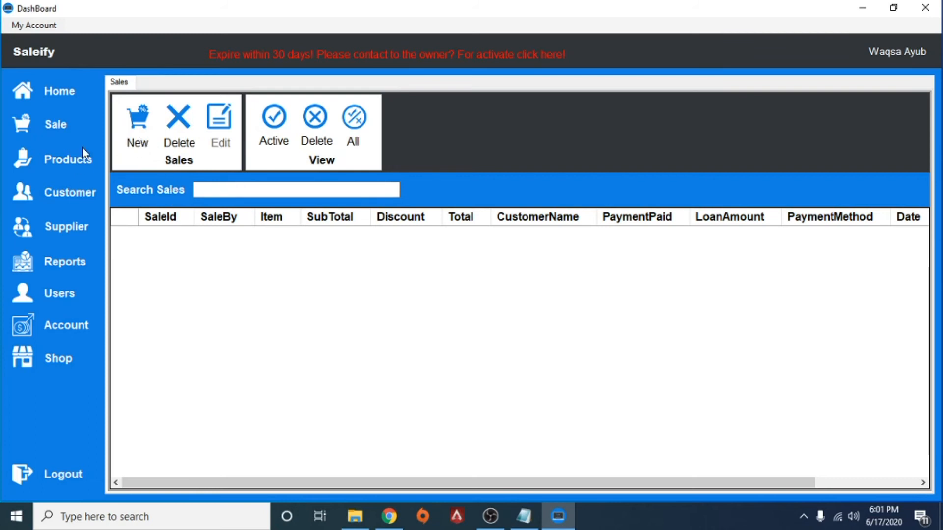
# Show the Products page with its empty product list at page 1/0
pyautogui.click(68, 169)
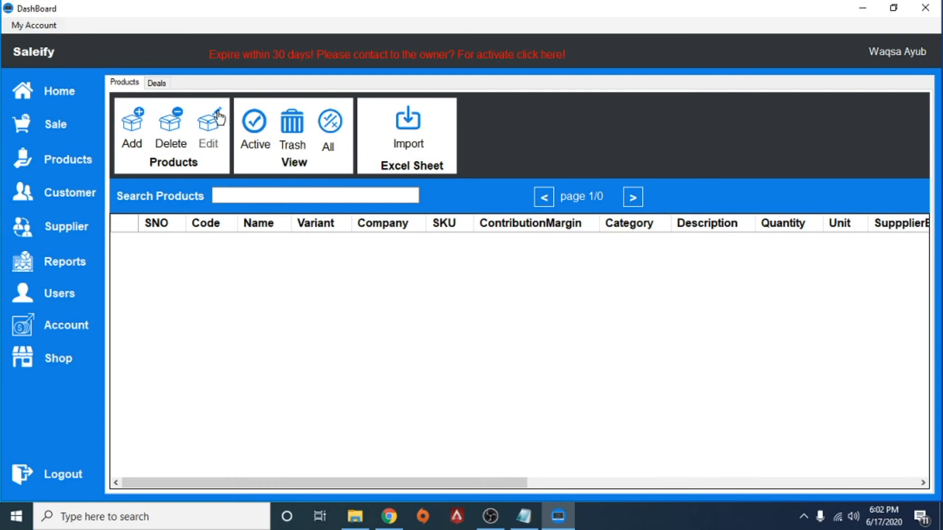
# Review the empty Deals list and the new-deal Discount field unsaved, then go to the empty Customer list
pyautogui.click(162, 83)
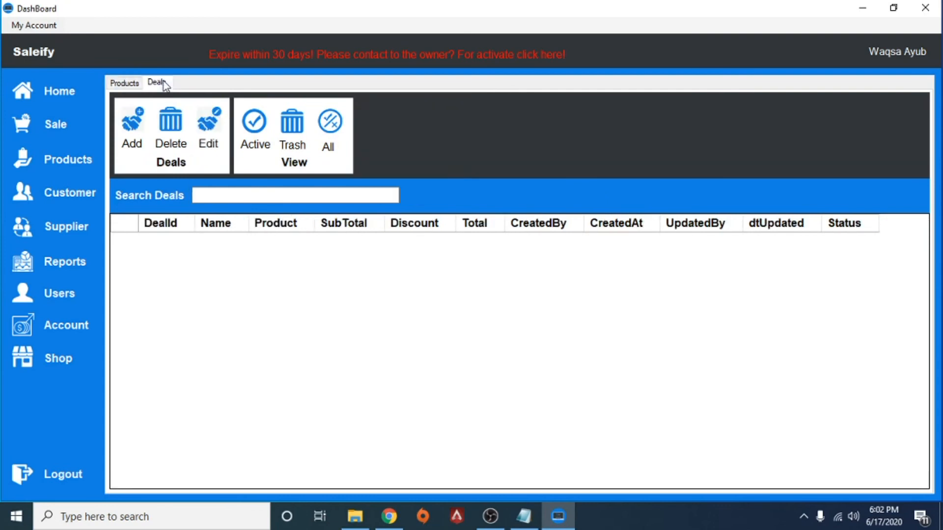
pyautogui.click(134, 130)
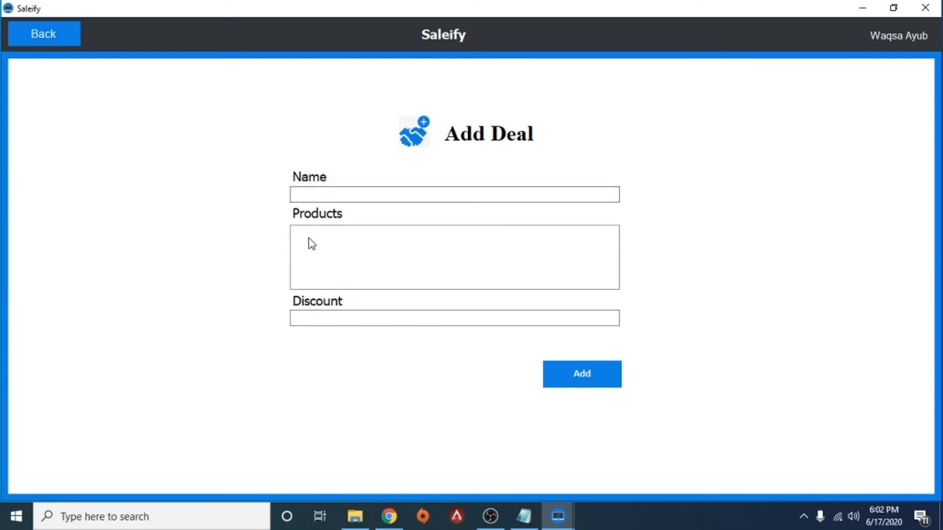
pyautogui.click(319, 318)
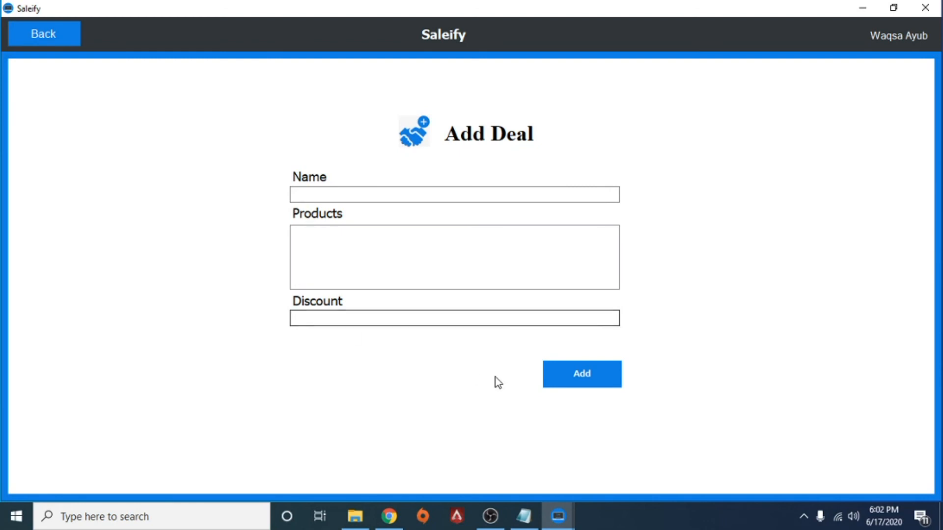
pyautogui.click(61, 40)
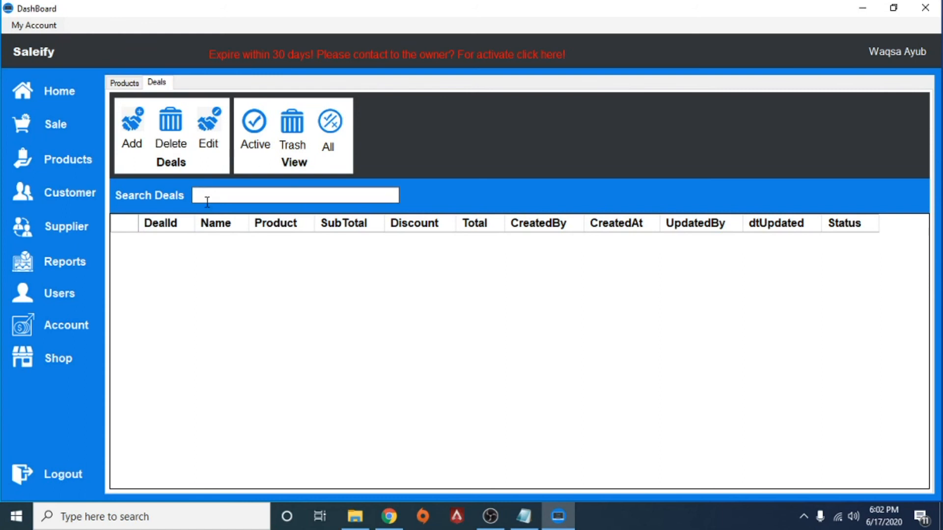
pyautogui.click(68, 199)
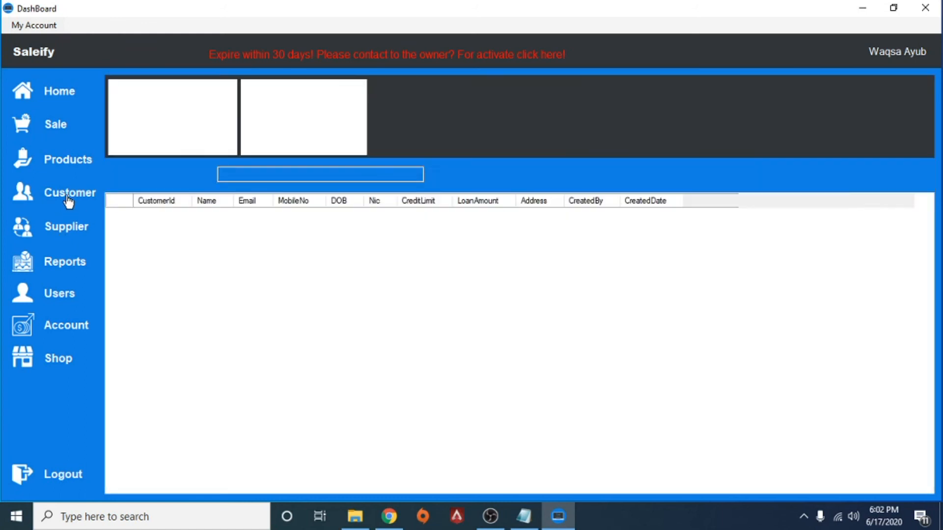
# Glance at the new-customer form and Suppliers, ending on the empty 6/17/2020 sales report
pyautogui.click(127, 112)
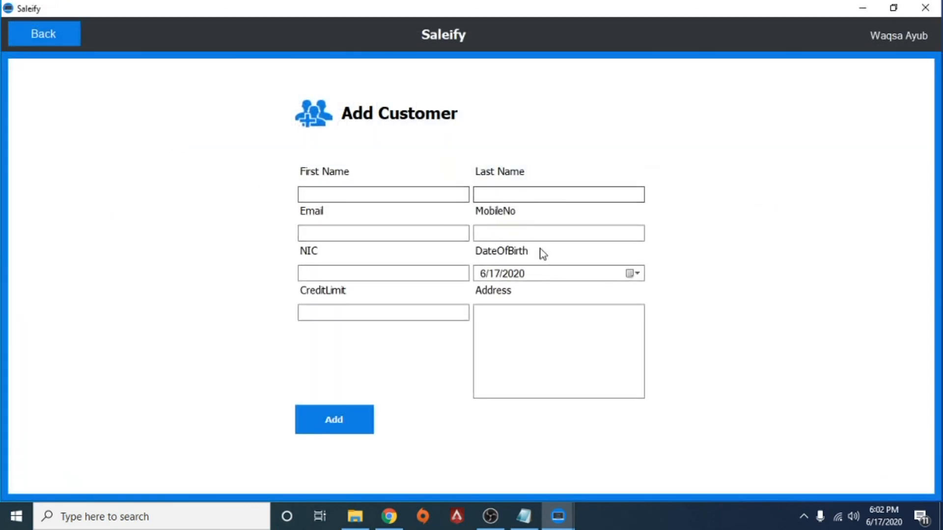
pyautogui.click(61, 36)
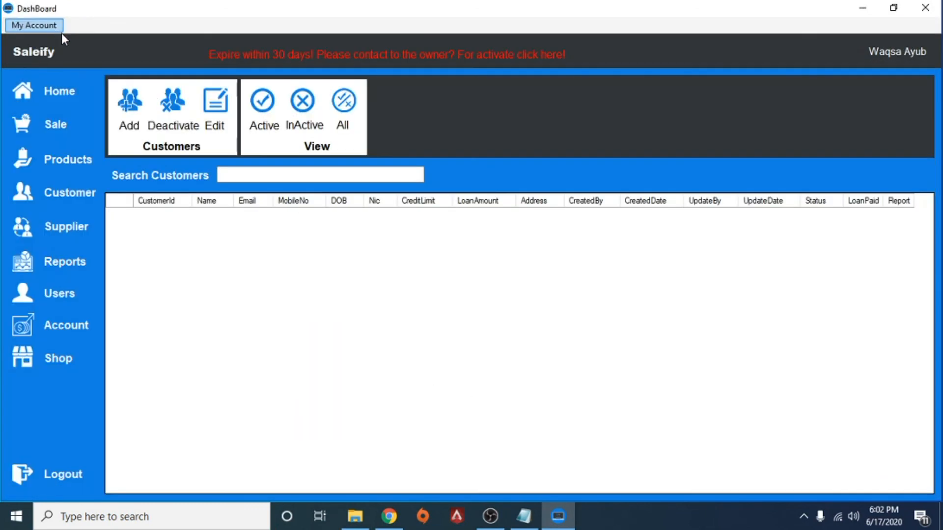
pyautogui.click(63, 238)
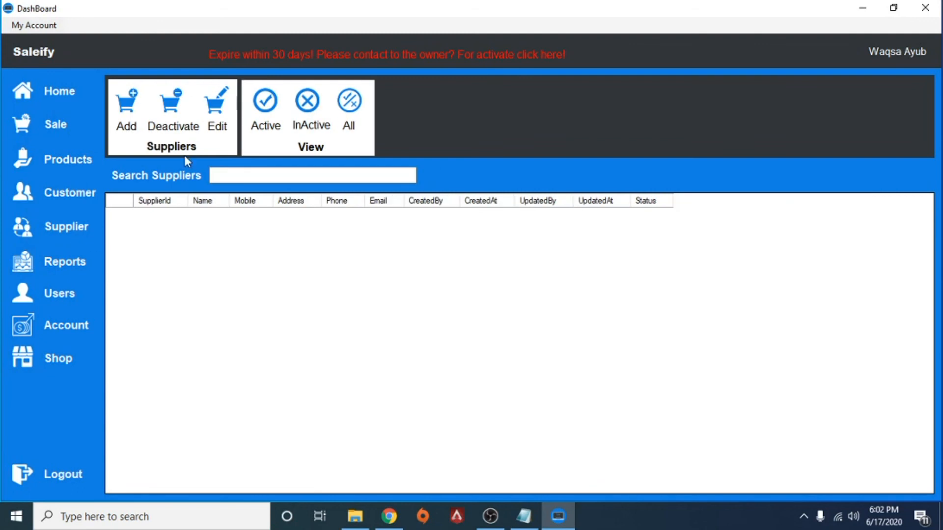
pyautogui.click(74, 269)
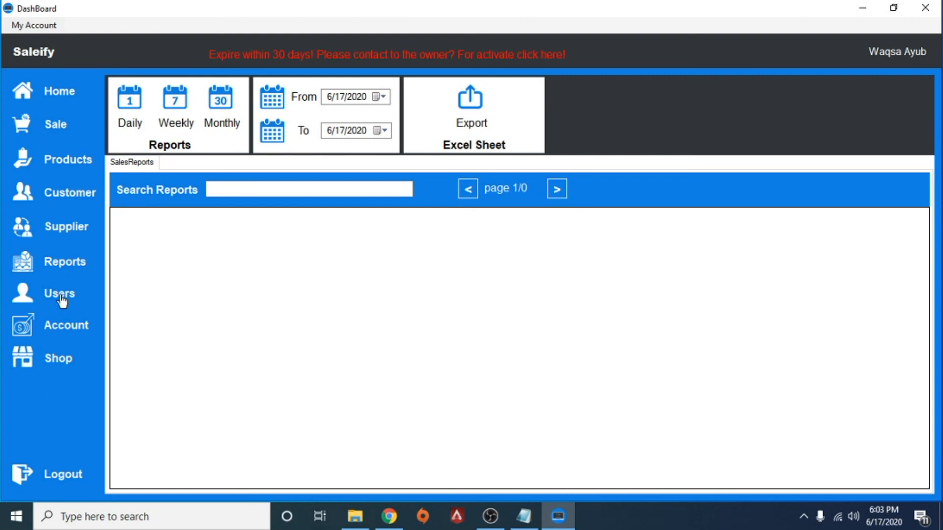
# View the Account stock page, then return to the dashboard showing 0.00 sales and 2 users
pyautogui.click(66, 328)
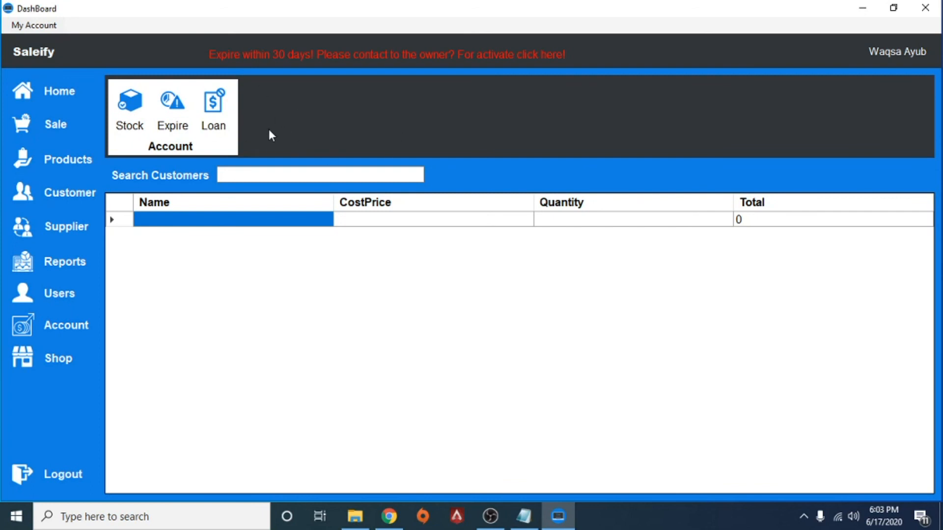
pyautogui.click(58, 98)
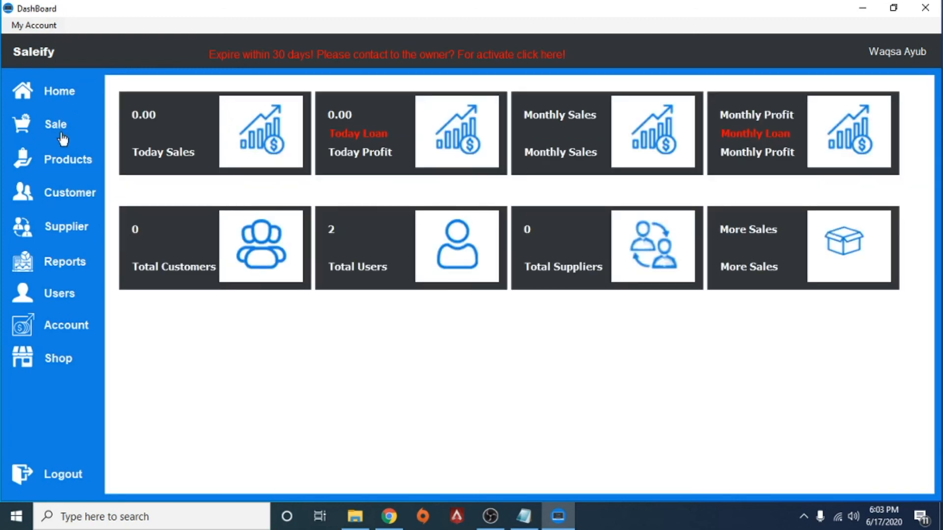